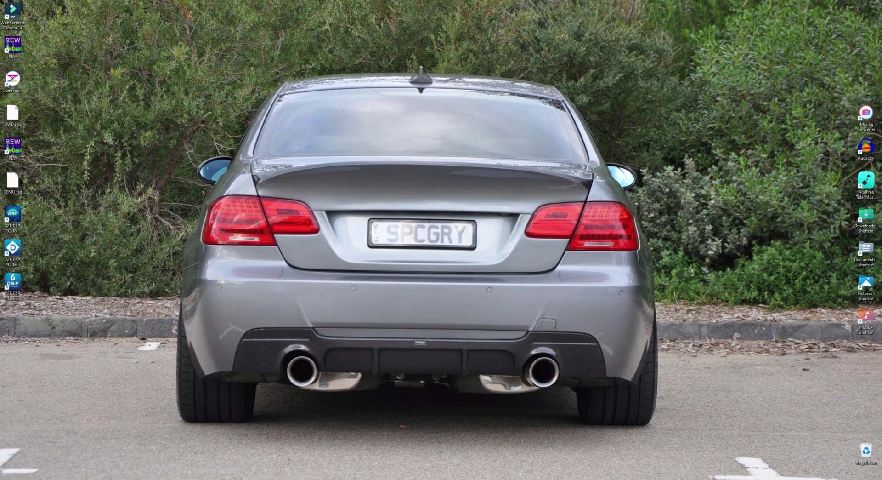
# Open the L MID FR EQ window full screen and show its 22-filter list
pyautogui.click(276, 448)
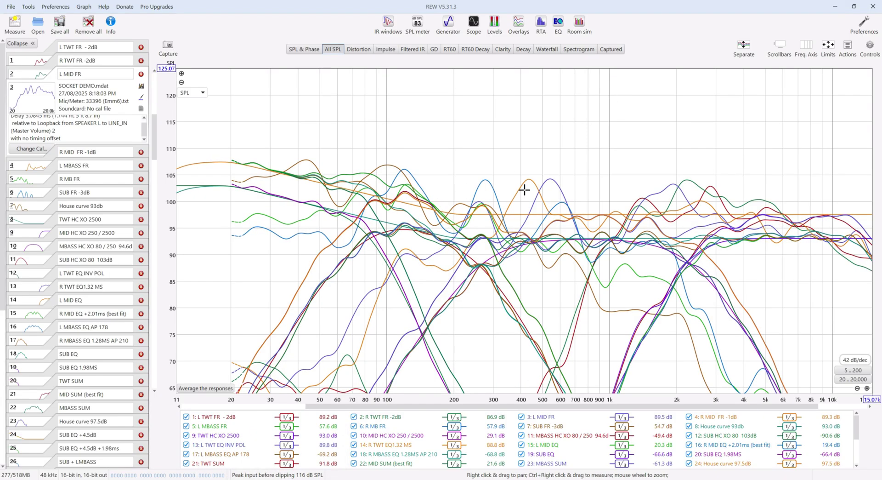
pyautogui.click(559, 25)
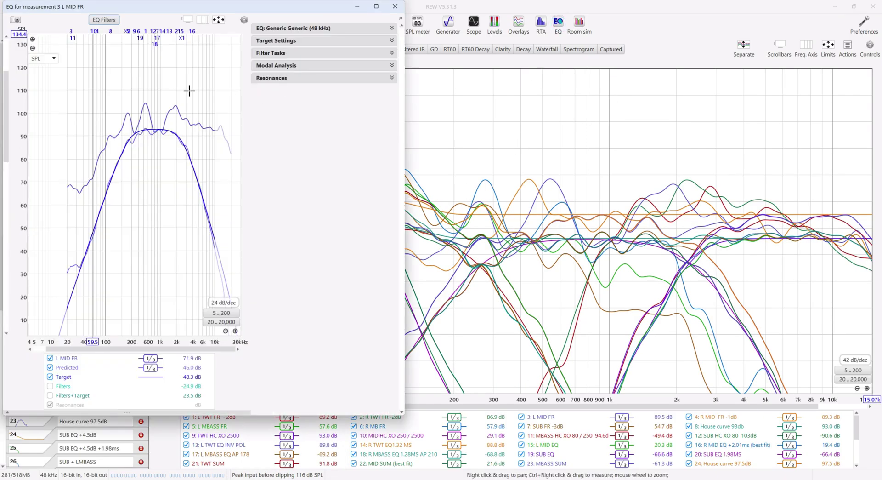
pyautogui.click(376, 7)
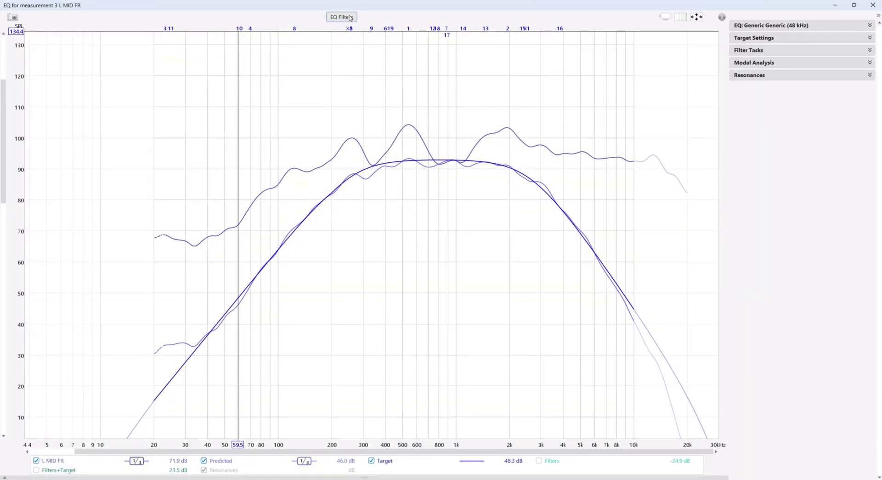
pyautogui.click(356, 17)
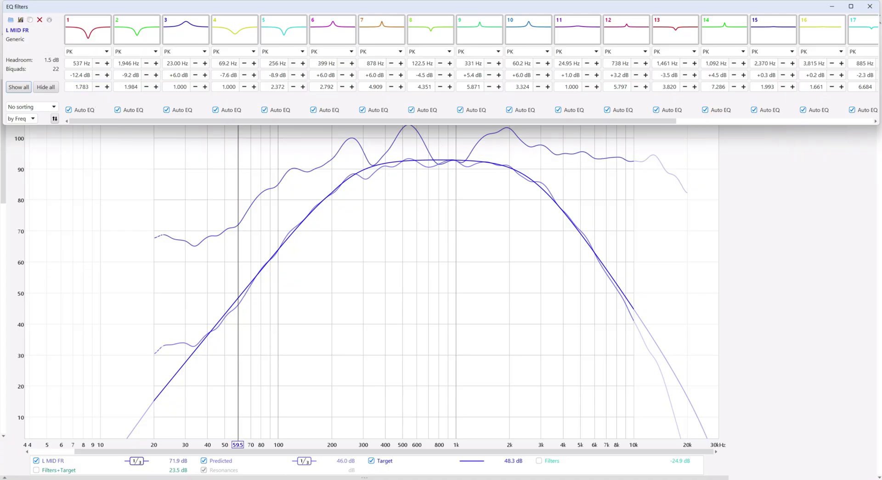
# Close the REW filter list and confirm the import into Front L Mid (band 1: 537 Hz, −12.4 dB, Q 1.783)
pyautogui.click(286, 448)
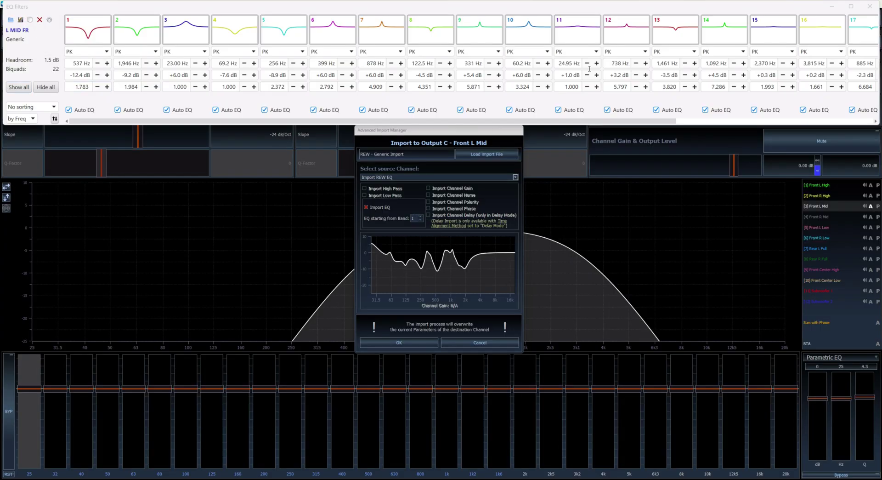
pyautogui.click(870, 6)
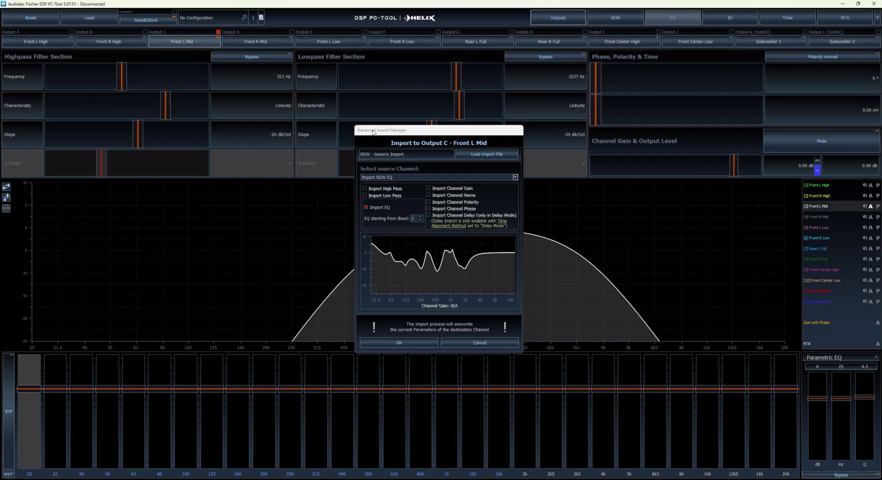
pyautogui.click(415, 342)
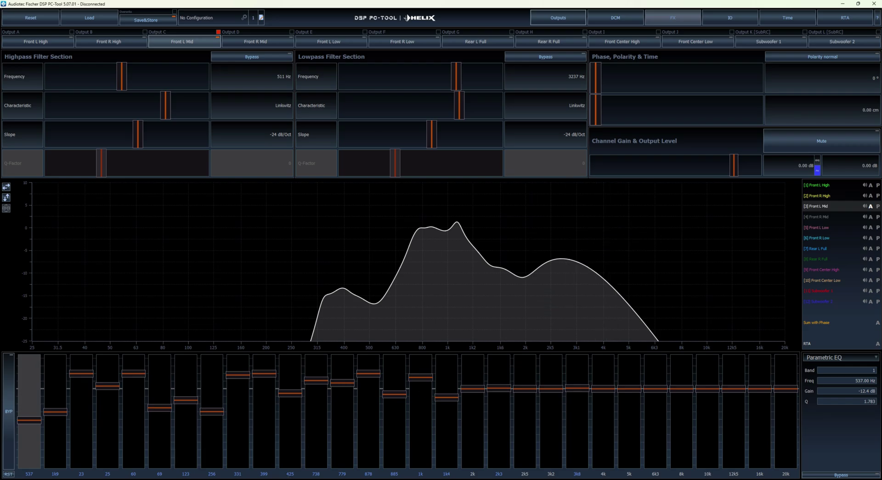
# Restore the L MID FR EQ window, open its filter list, then minimize it
pyautogui.moveTo(271, 476)
pyautogui.click(296, 455)
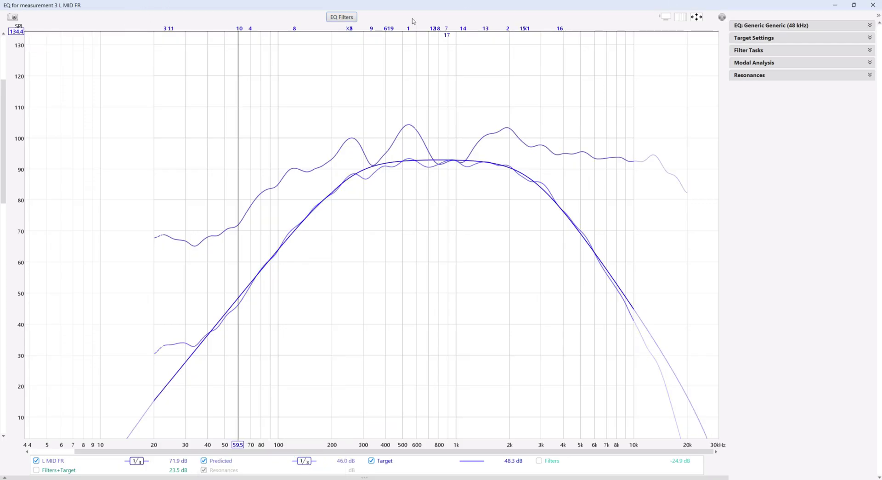
pyautogui.click(342, 17)
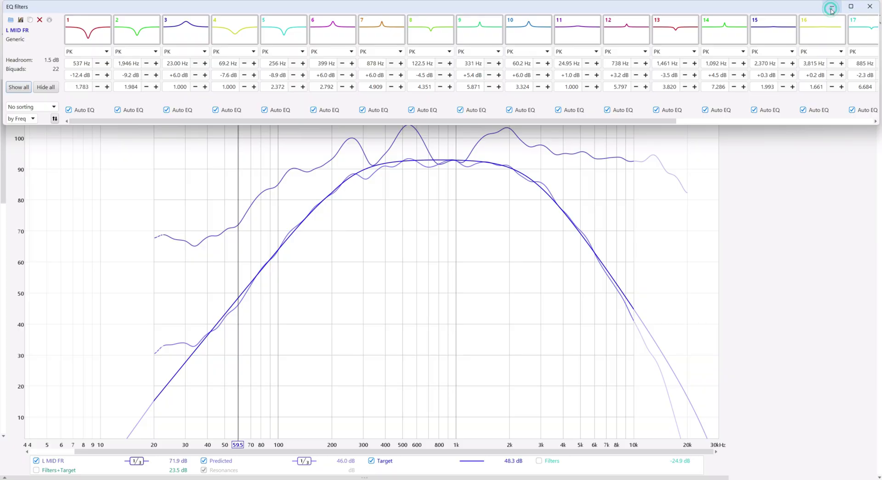
pyautogui.click(832, 10)
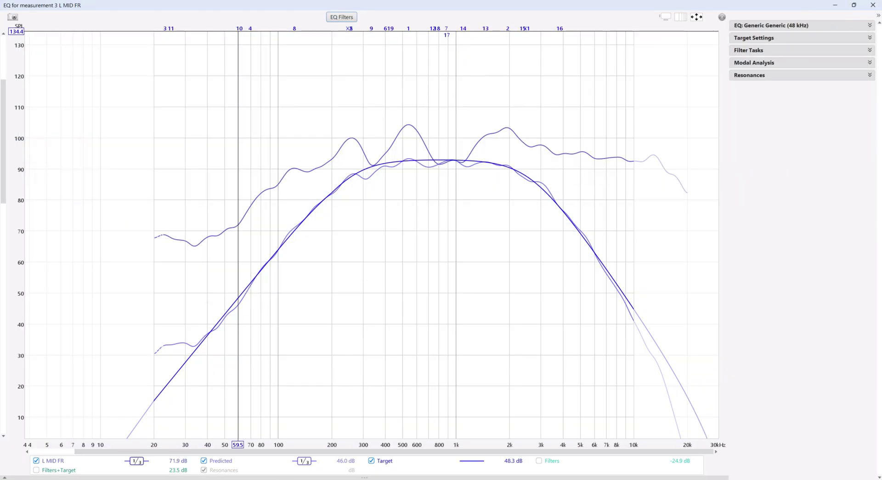
# In the main REW view, select R MID FR -1dB and open its EQ filter list
pyautogui.moveTo(271, 476)
pyautogui.click(188, 453)
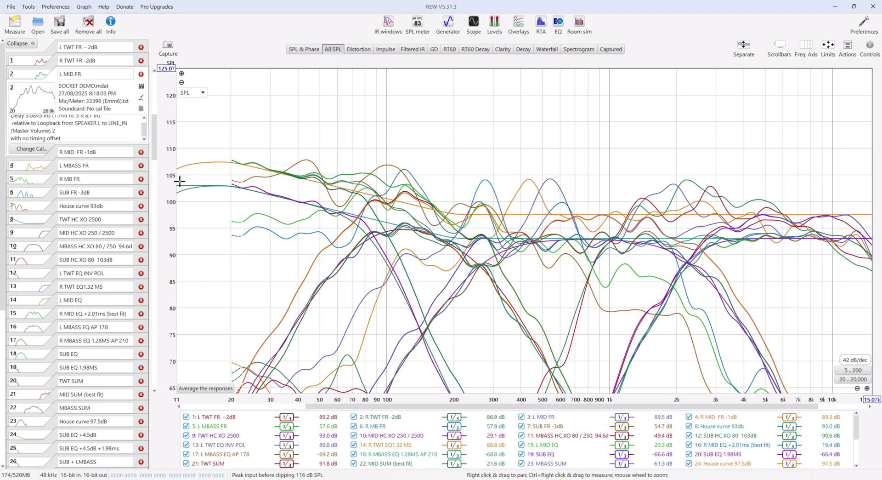
pyautogui.click(52, 70)
pyautogui.click(52, 152)
pyautogui.click(558, 24)
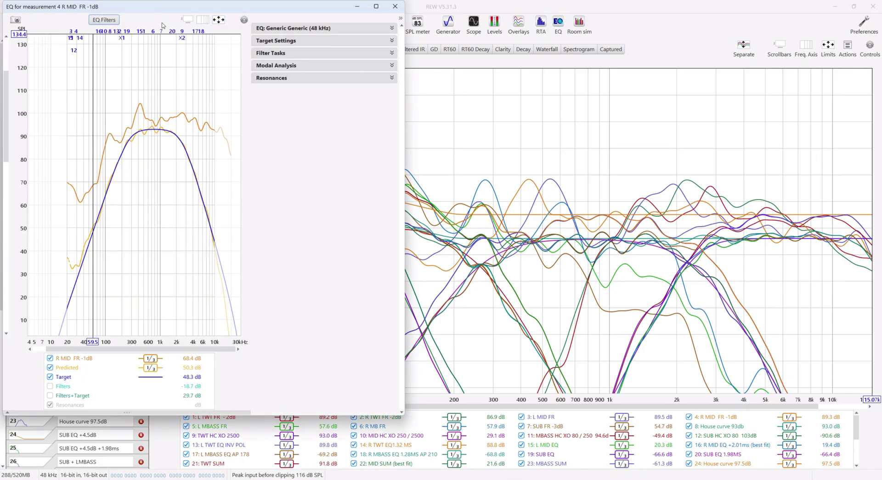
pyautogui.click(104, 20)
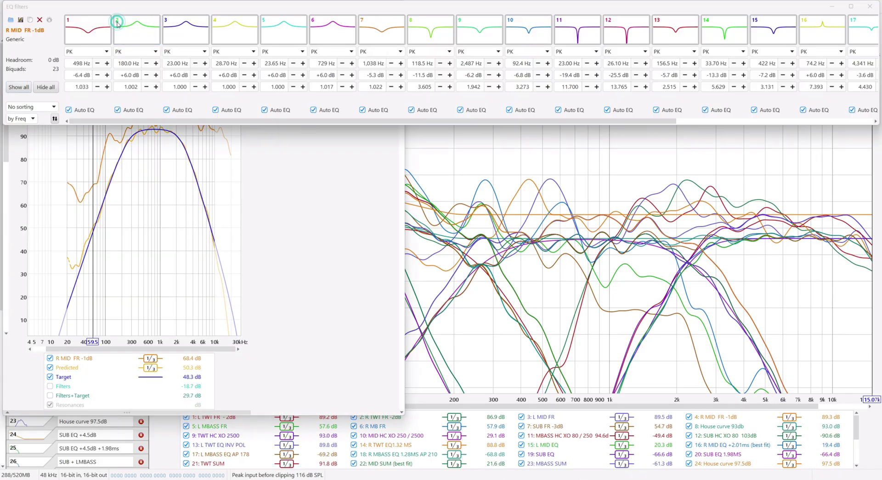
pyautogui.click(30, 19)
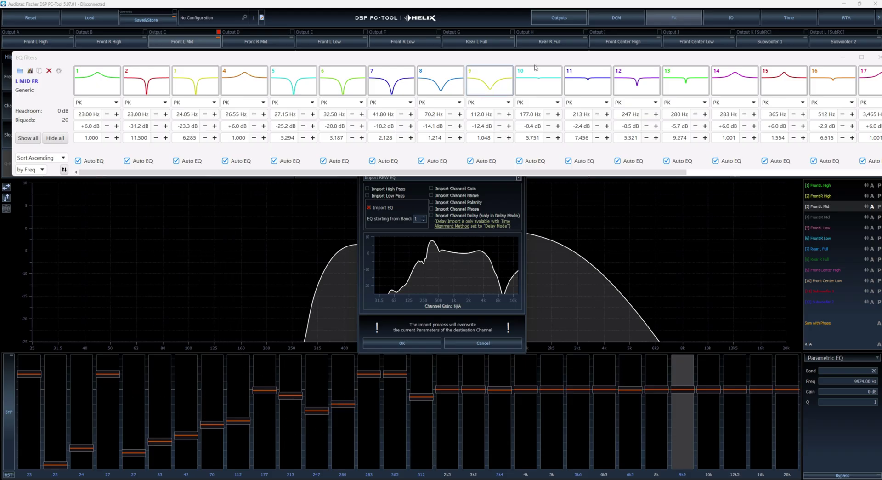
# Close the REW filter list covering the Front L Mid import dialog, revealing its EQ preview
pyautogui.click(878, 57)
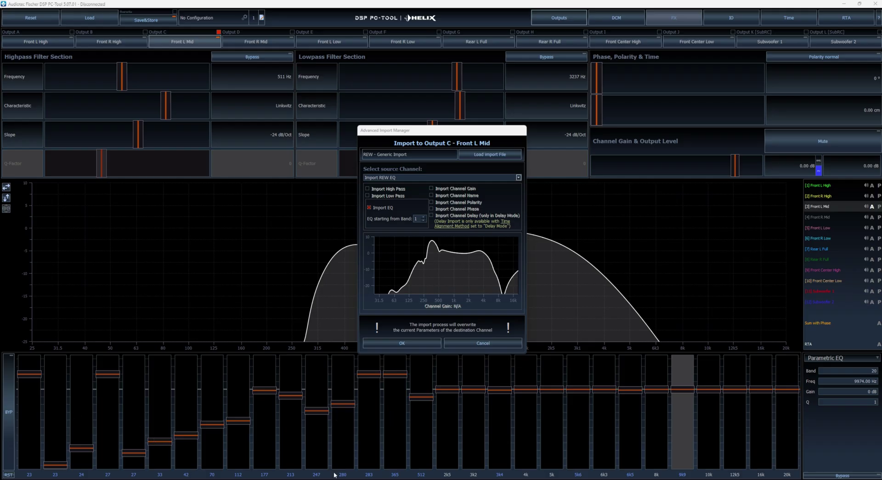
# Switch to DSP PC-Tool 6, where the Front L Mid import dialog shows 20 EQ bands
pyautogui.hotkey('alt', 'Tab')
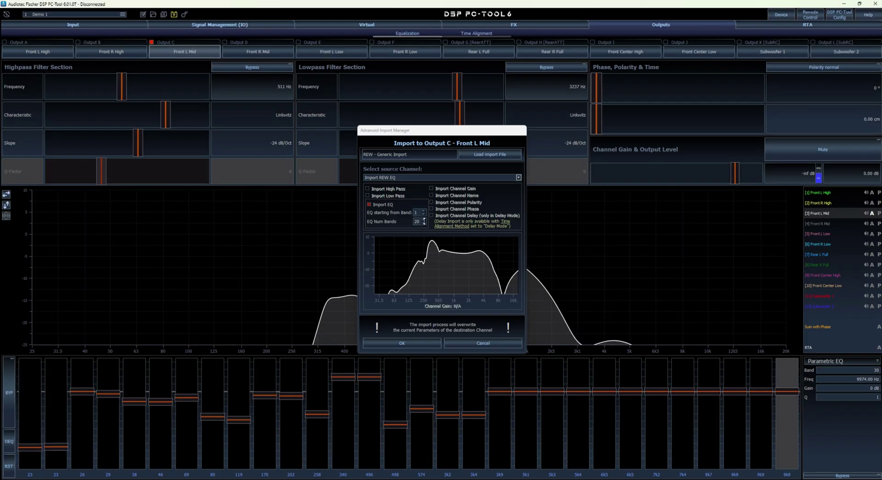
# Lower EQ Num Bands in the Front L Mid import dialog from 20 to 15
pyautogui.click(424, 223)
pyautogui.click(423, 223)
pyautogui.click(424, 224)
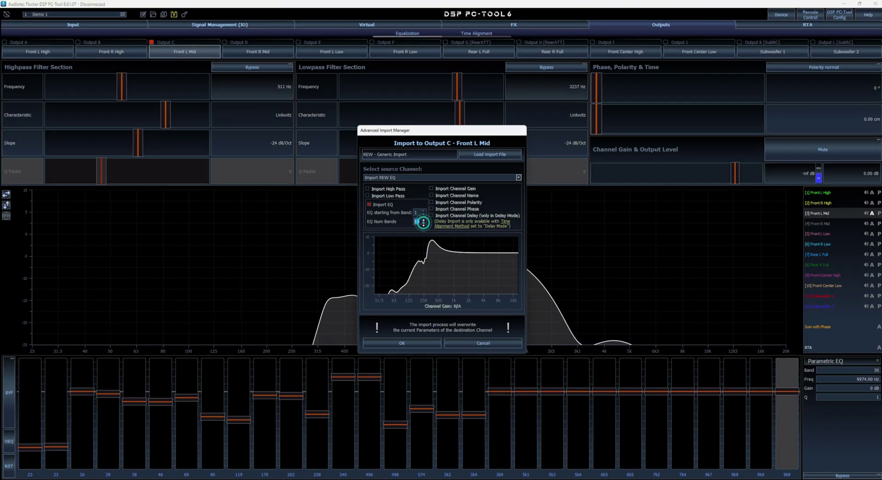
pyautogui.click(424, 223)
pyautogui.click(424, 224)
pyautogui.click(419, 222)
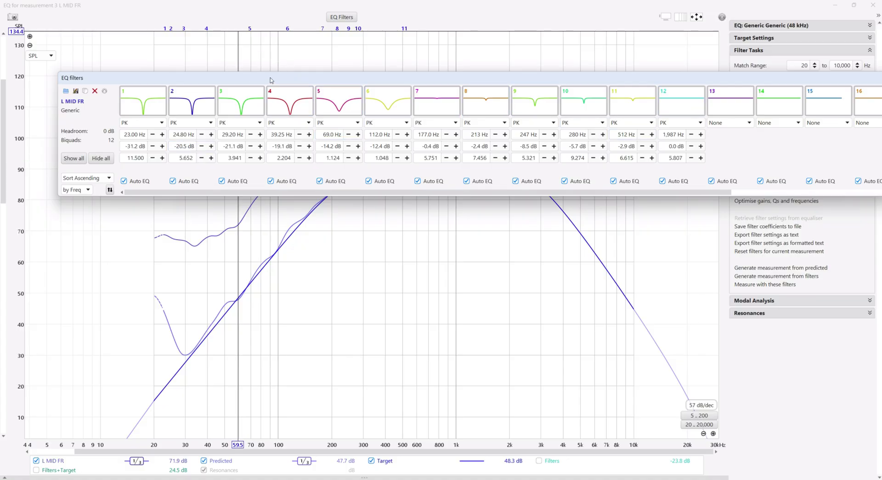
# Turn off Auto EQ on L MID FR filters 1–12, leaving filters 13 onward enabled
pyautogui.click(130, 181)
pyautogui.click(174, 182)
pyautogui.click(286, 184)
pyautogui.click(234, 183)
pyautogui.click(338, 182)
pyautogui.click(386, 180)
pyautogui.click(432, 181)
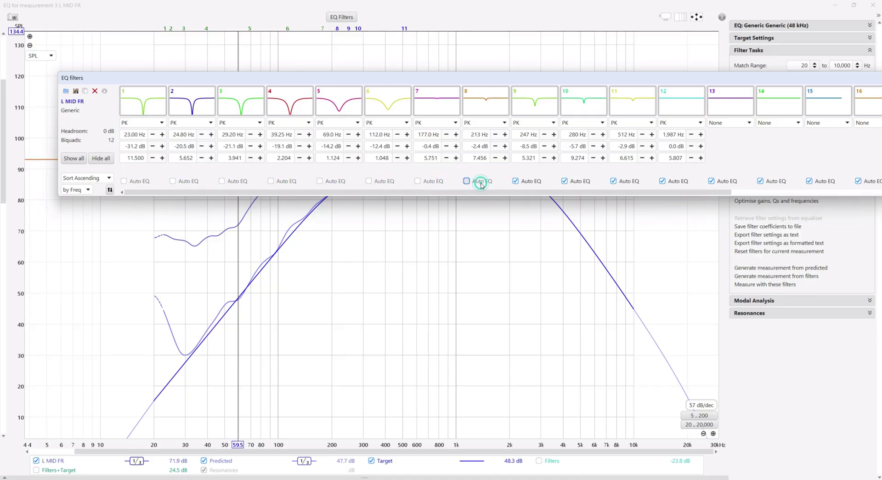
pyautogui.click(528, 182)
pyautogui.click(569, 182)
pyautogui.click(628, 182)
pyautogui.click(482, 181)
pyautogui.click(676, 181)
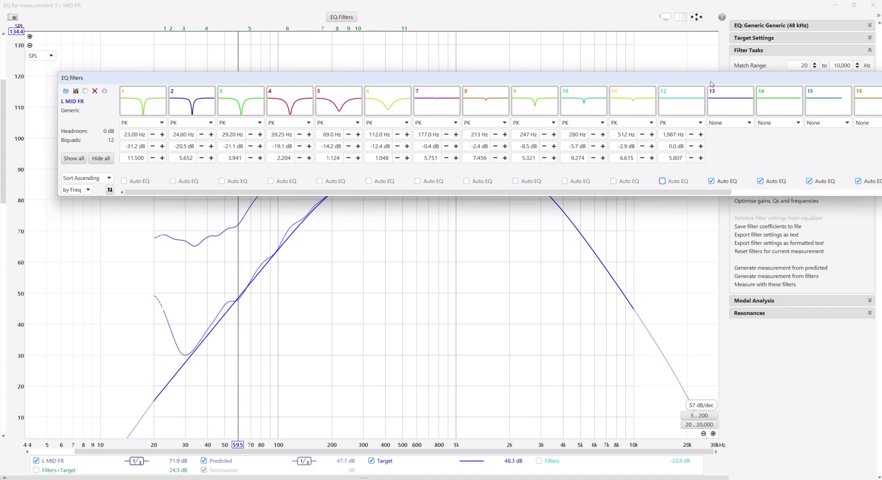
pyautogui.moveTo(713, 80); pyautogui.dragTo(481, 62)
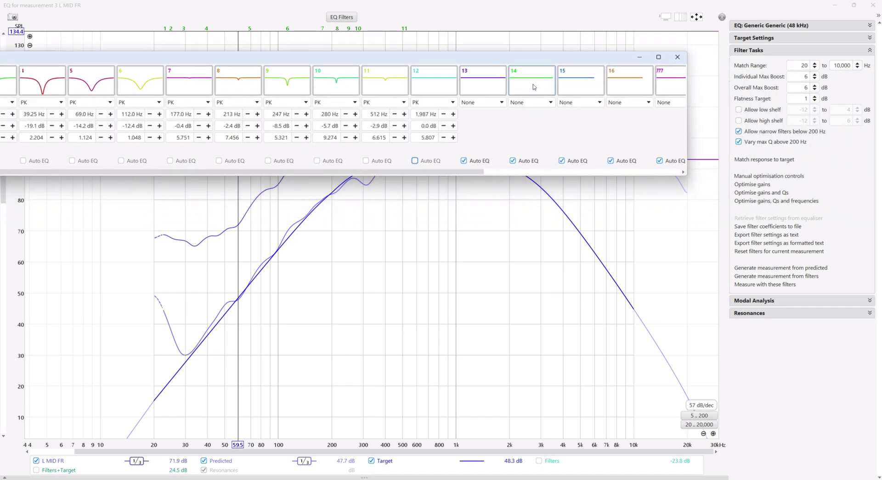
pyautogui.click(754, 160)
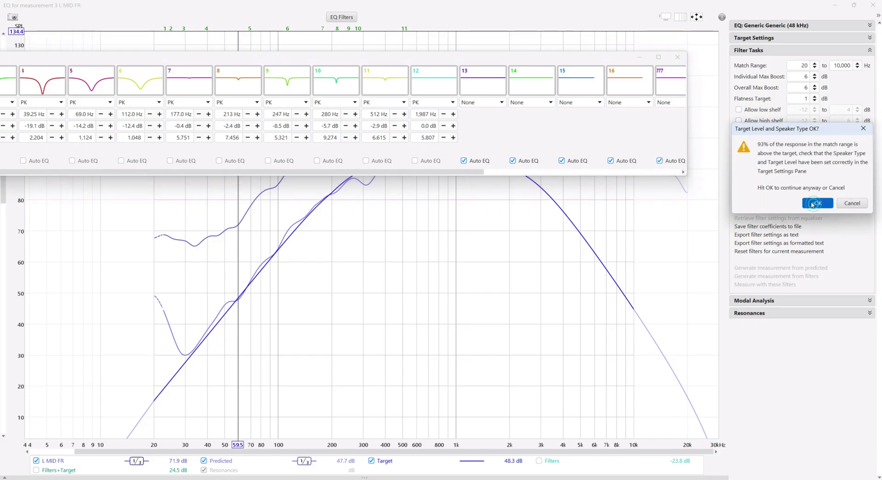
pyautogui.click(817, 202)
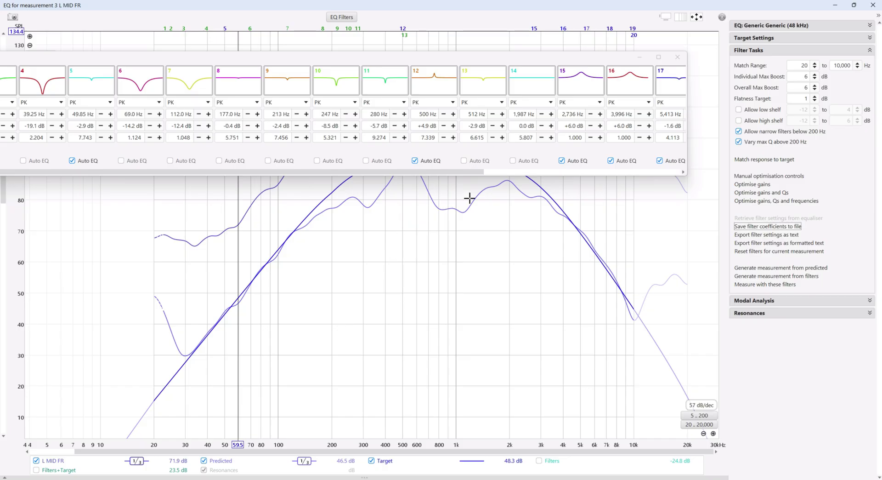
pyautogui.click(465, 175)
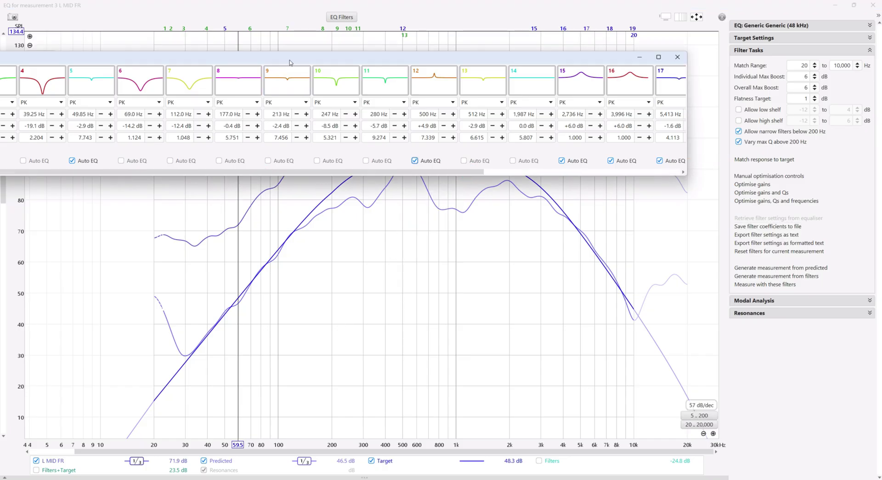
pyautogui.moveTo(156, 56); pyautogui.dragTo(430, 54)
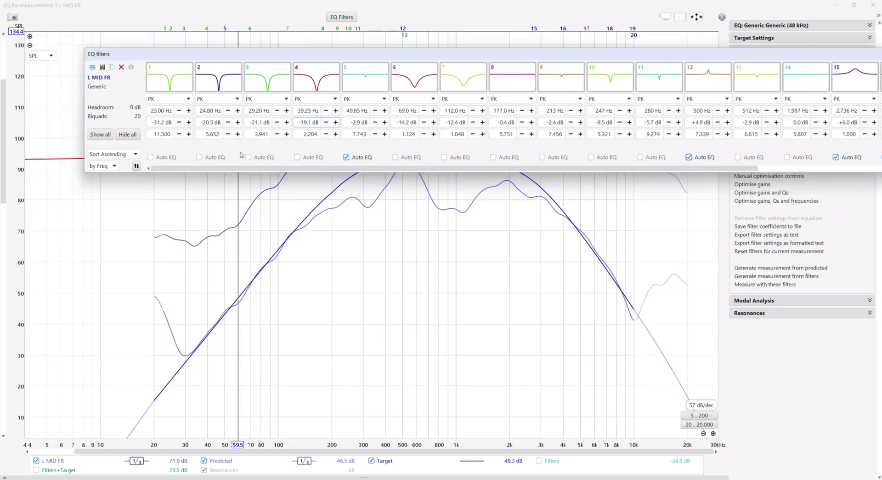
pyautogui.click(136, 166)
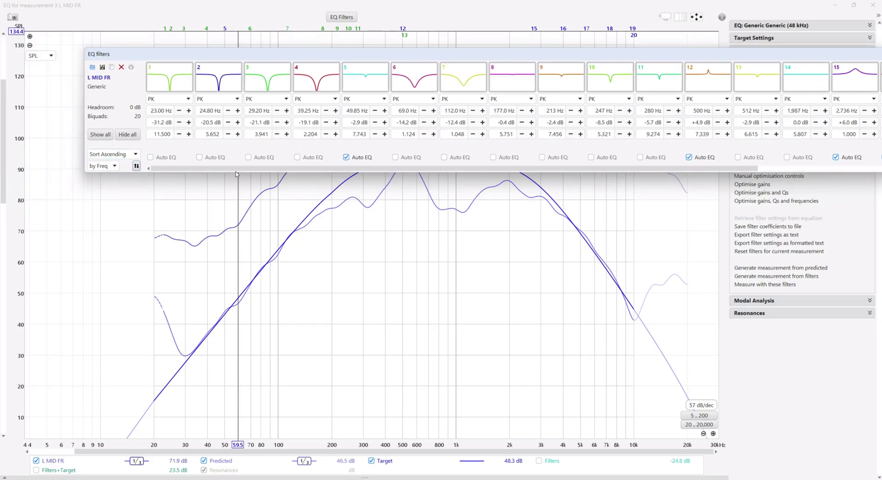
pyautogui.moveTo(236, 168); pyautogui.dragTo(434, 168)
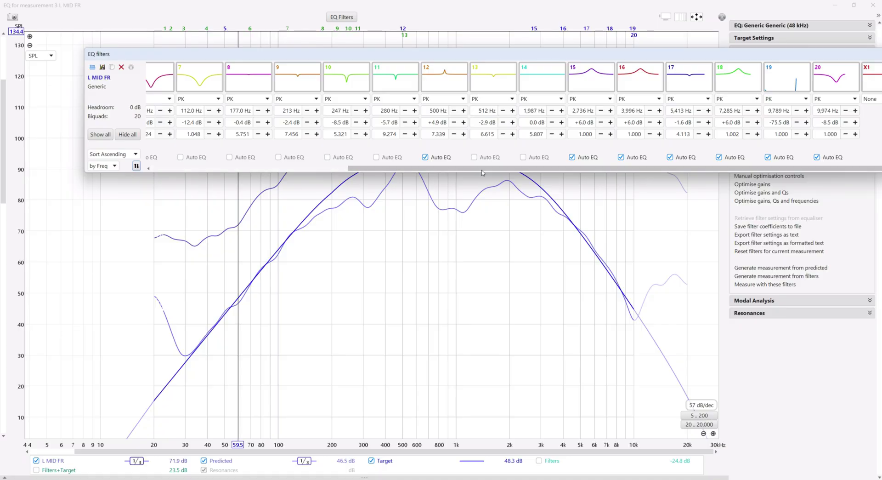
pyautogui.hscroll(-5, 466, 154)
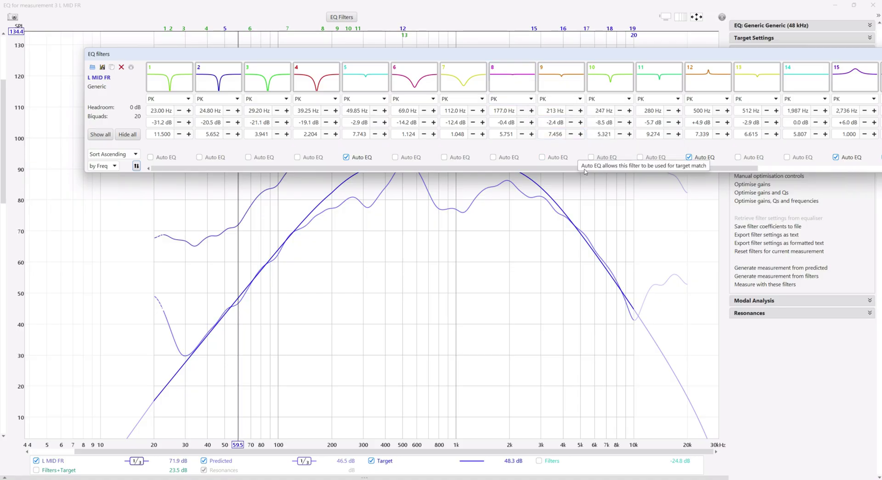
pyautogui.moveTo(543, 169); pyautogui.dragTo(757, 170)
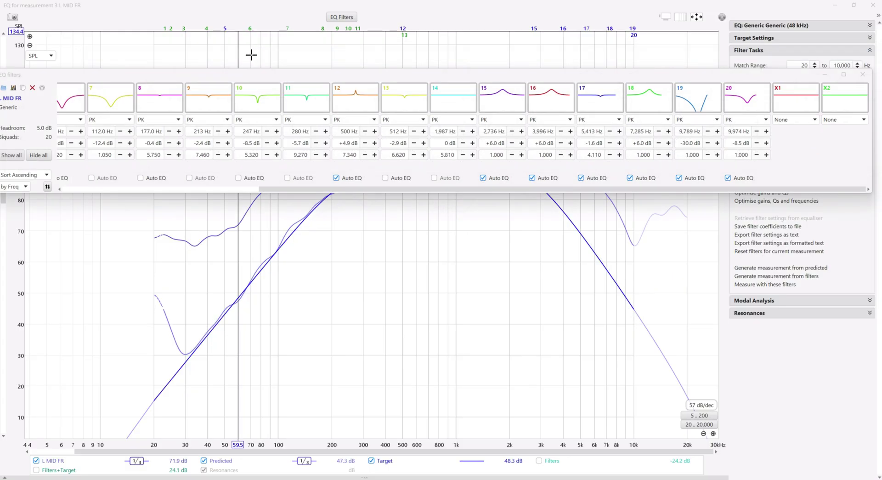
# Reveal the Generic manufacturer and model settings and check filter 20's type, keeping it PK
pyautogui.click(827, 75)
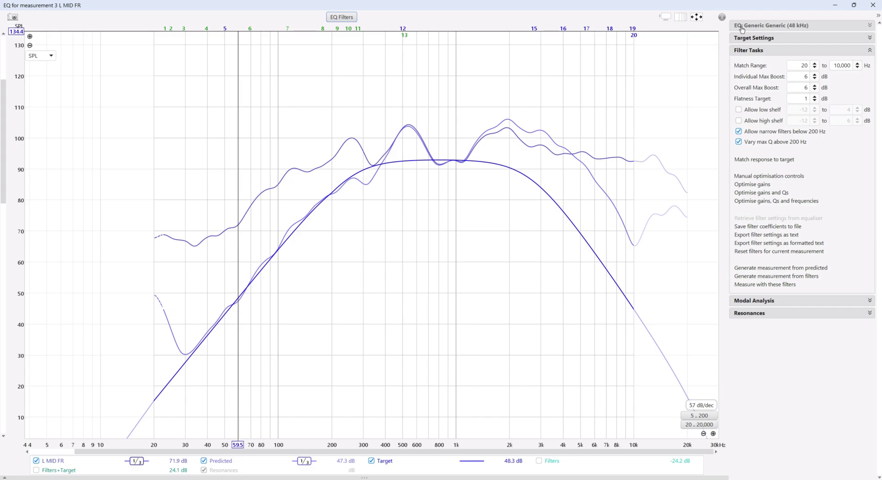
pyautogui.click(793, 27)
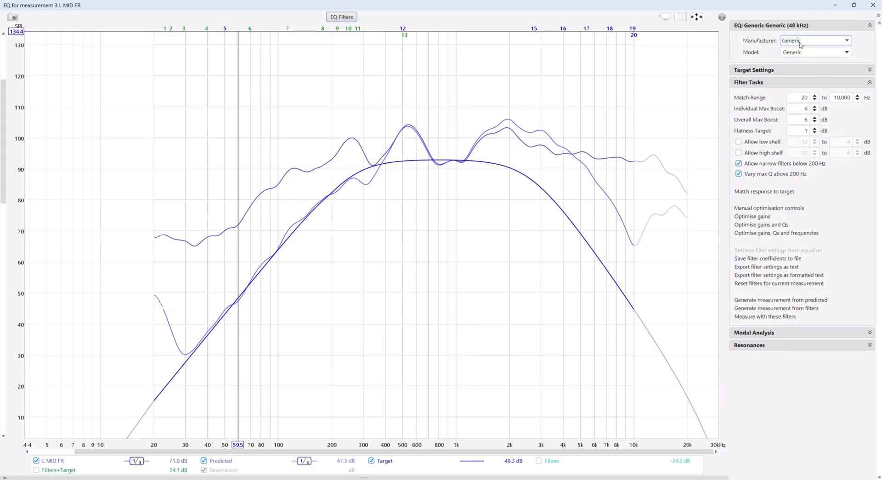
pyautogui.click(340, 17)
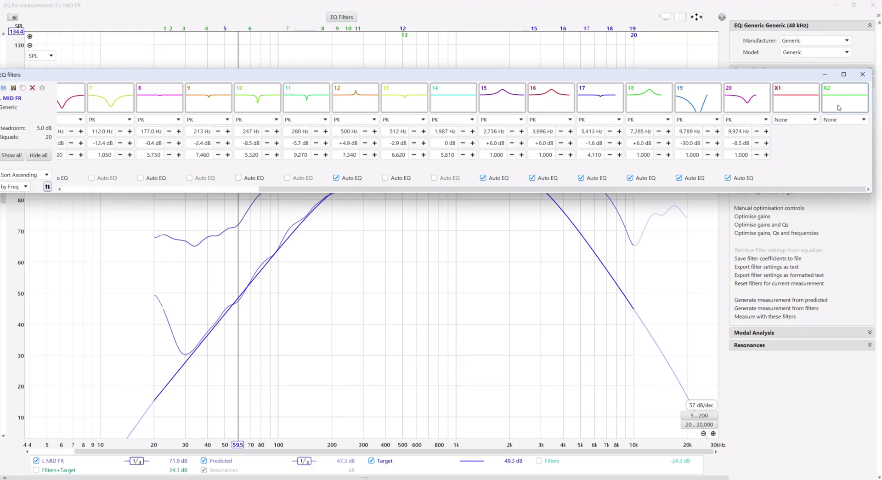
pyautogui.click(753, 120)
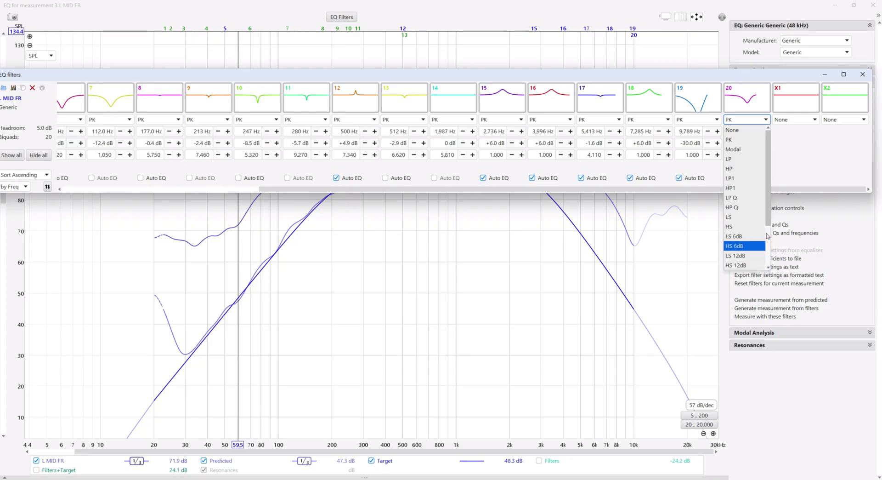
pyautogui.scroll(-2, 767, 235)
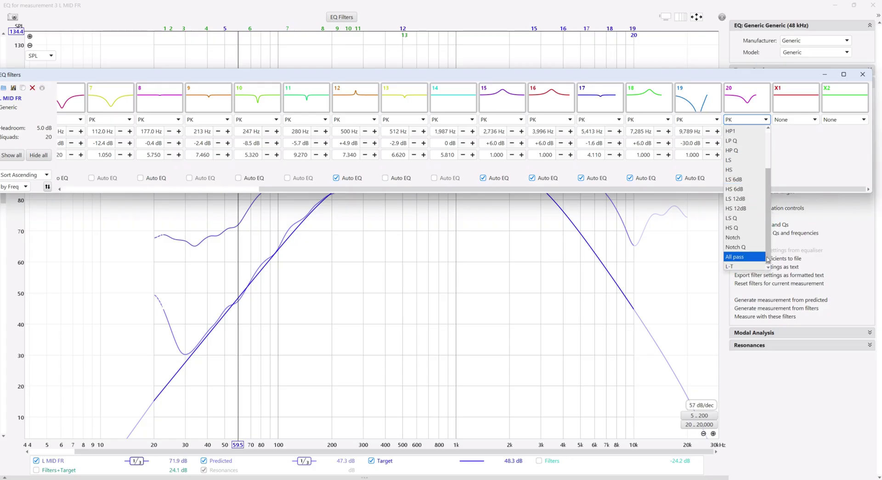
pyautogui.click(816, 148)
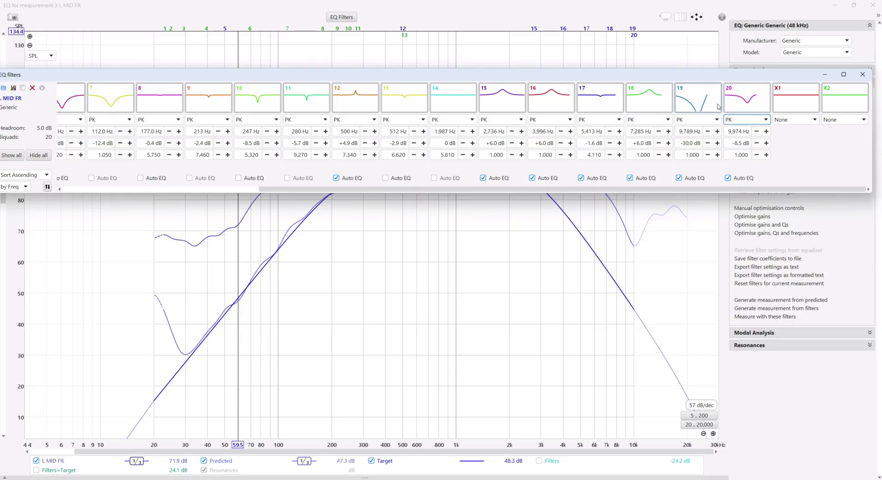
# Choose Audiotec Fischer as manufacturer and Full EQ (30 bands) as the equaliser model
pyautogui.click(826, 75)
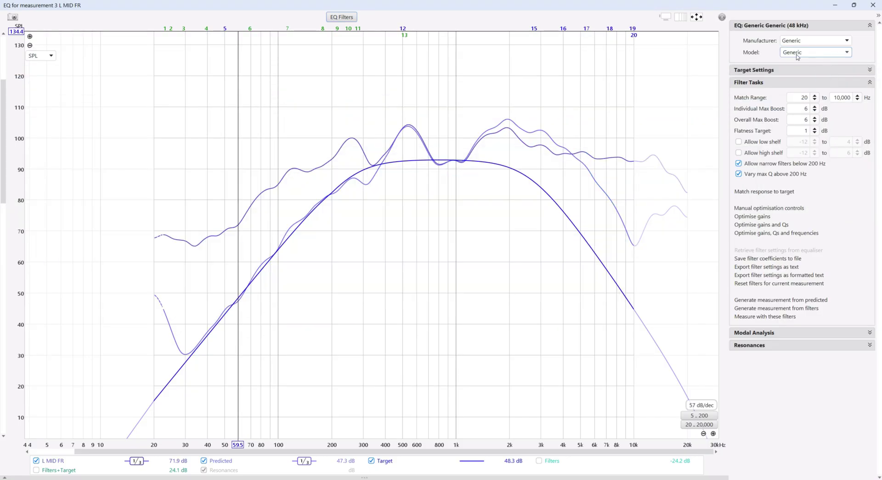
pyautogui.click(848, 41)
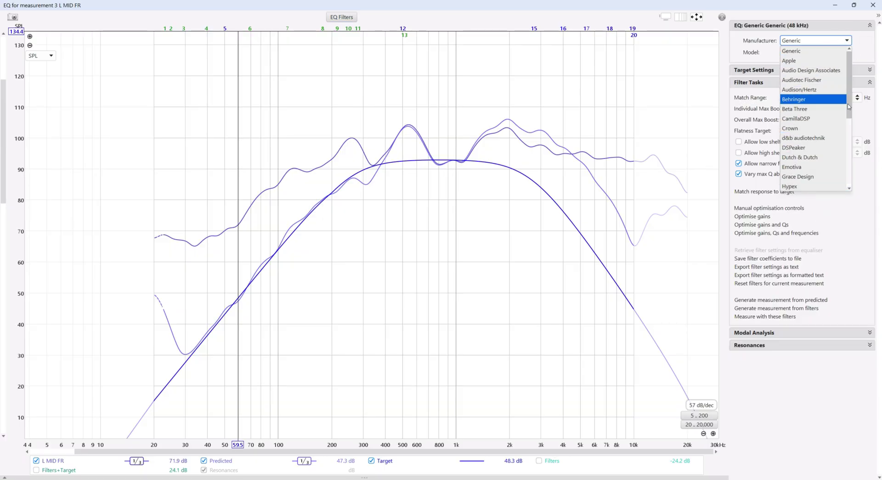
pyautogui.scroll(-3, 841, 134)
pyautogui.scroll(3, 841, 134)
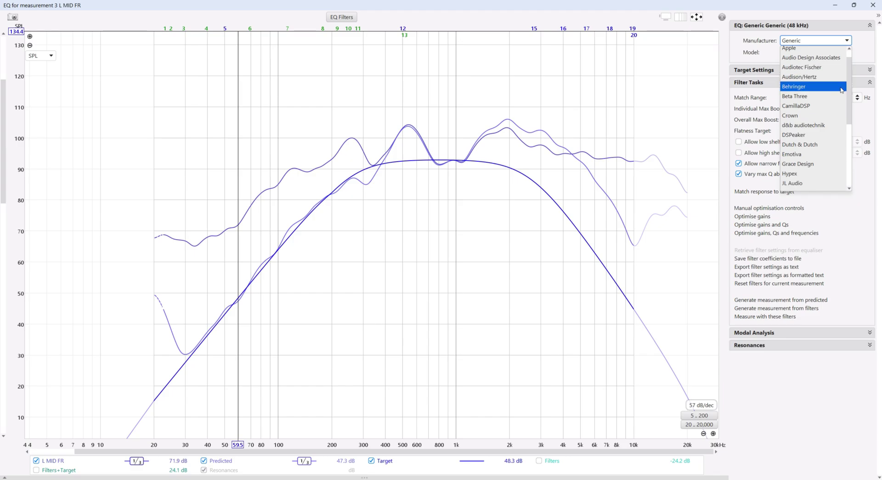
pyautogui.scroll(1, 811, 88)
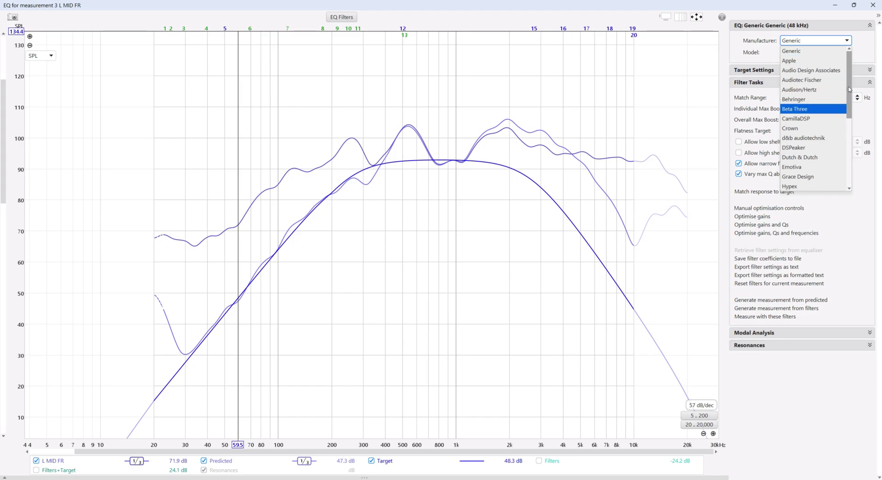
pyautogui.click(811, 85)
pyautogui.click(844, 53)
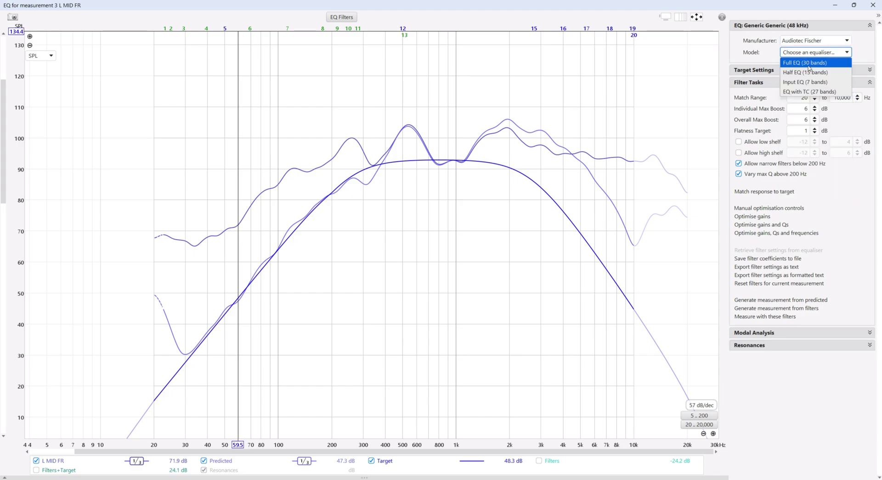
pyautogui.click(811, 65)
# Open the L MID FR filter list and leave bands 21–30 set to None
pyautogui.click(342, 17)
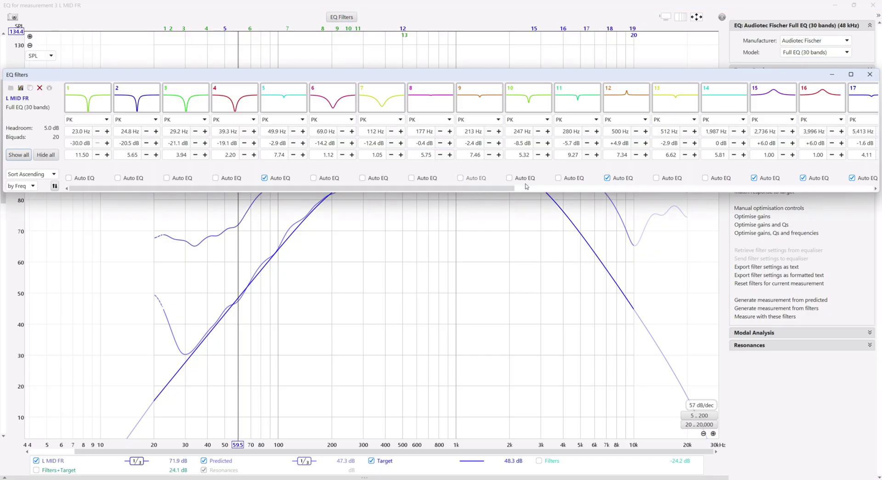
pyautogui.moveTo(479, 187); pyautogui.dragTo(873, 205)
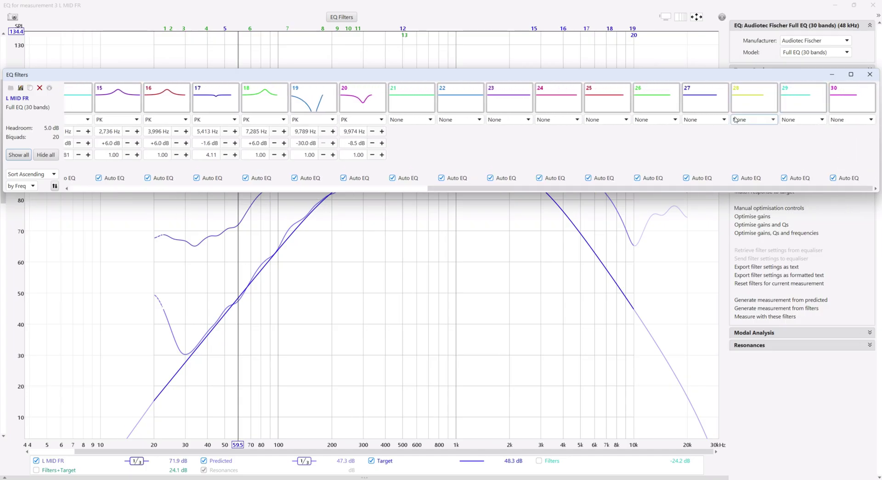
pyautogui.click(865, 121)
pyautogui.click(870, 121)
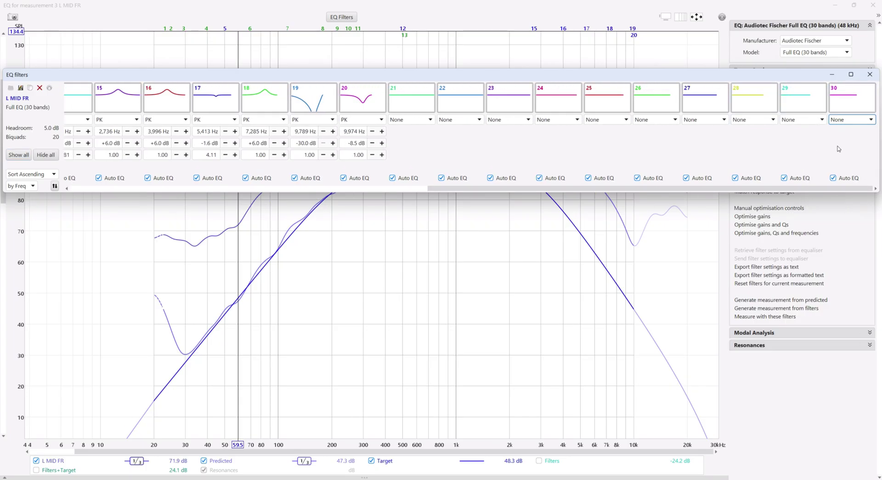
pyautogui.click(873, 120)
pyautogui.click(854, 129)
# Uncheck Auto EQ on filters 1–20, keeping it on for bands 21–30
pyautogui.moveTo(454, 187); pyautogui.dragTo(74, 197)
pyautogui.click(265, 178)
pyautogui.click(616, 176)
pyautogui.hscroll(3, 499, 183)
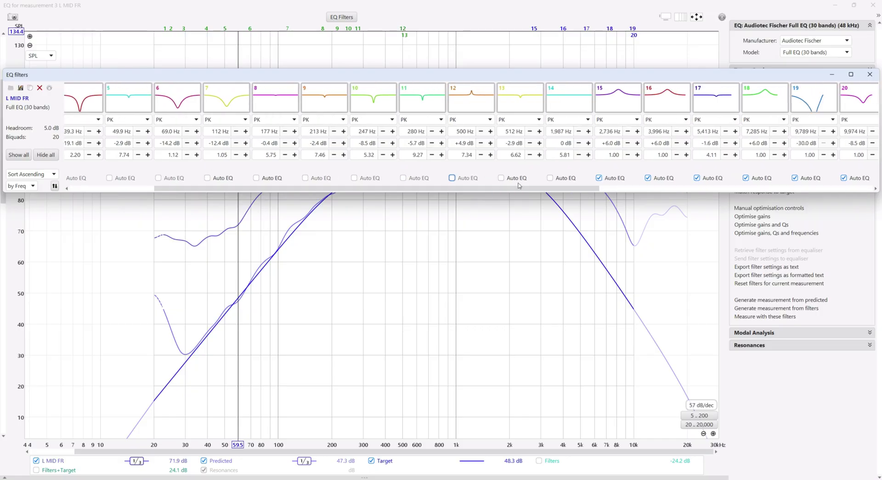
pyautogui.click(607, 178)
pyautogui.click(669, 178)
pyautogui.click(710, 179)
pyautogui.click(756, 179)
pyautogui.click(802, 178)
pyautogui.moveTo(594, 188); pyautogui.dragTo(748, 188)
pyautogui.click(690, 178)
pyautogui.moveTo(581, 188); pyautogui.dragTo(665, 188)
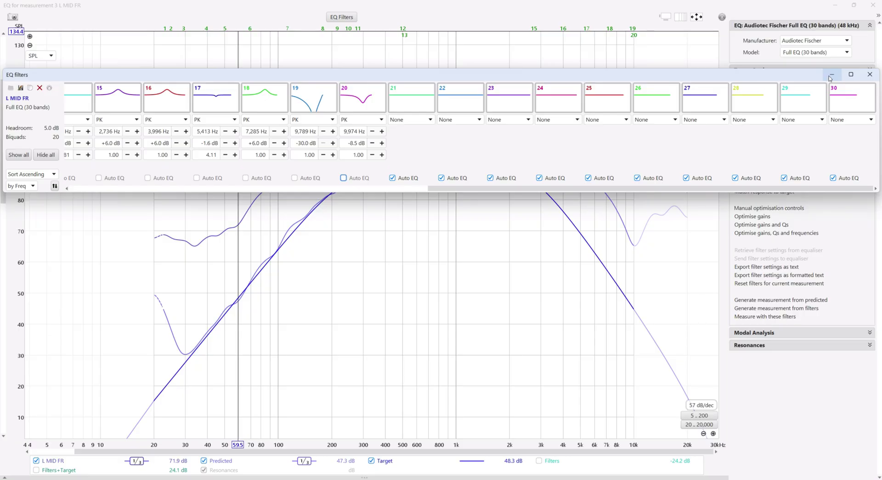
pyautogui.moveTo(806, 75); pyautogui.dragTo(784, 31)
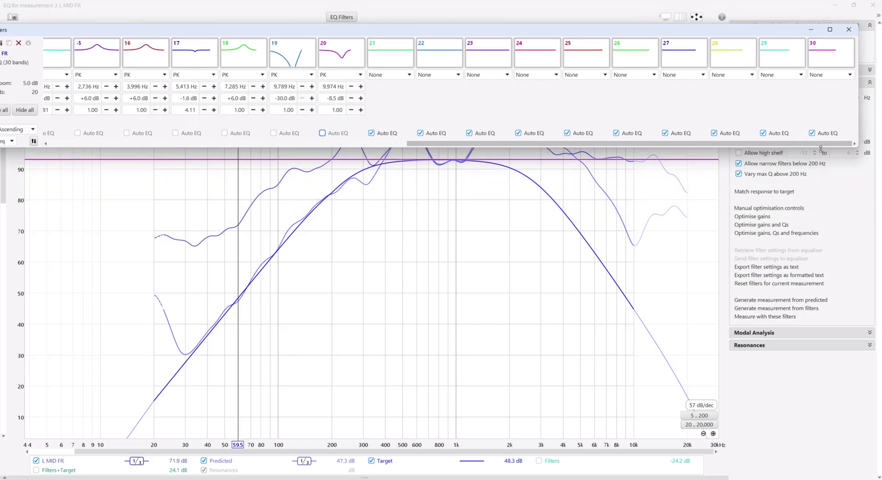
# Auto-match L MID FR to the target across 30 filters, accepting the target level warning
pyautogui.click(770, 192)
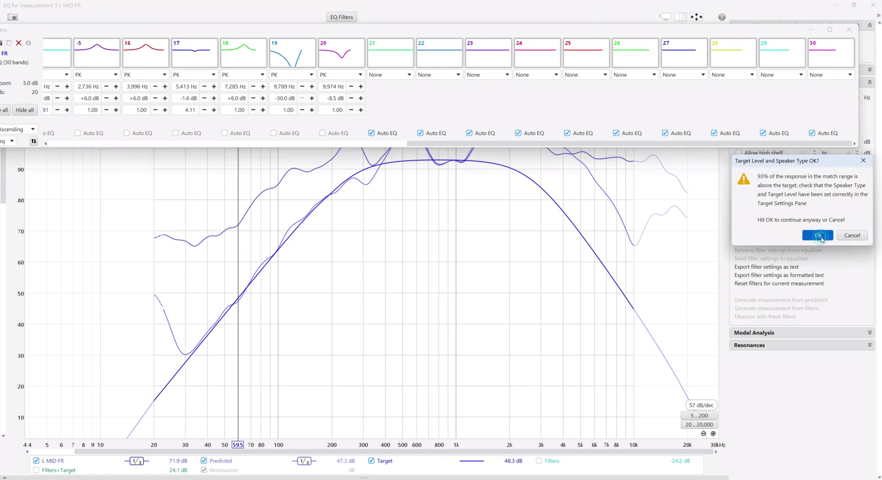
pyautogui.click(818, 235)
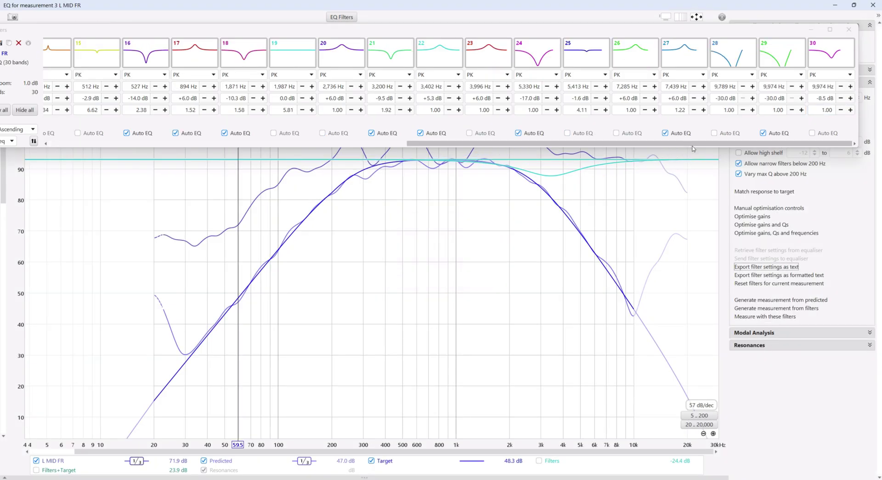
pyautogui.moveTo(693, 146); pyautogui.dragTo(427, 144)
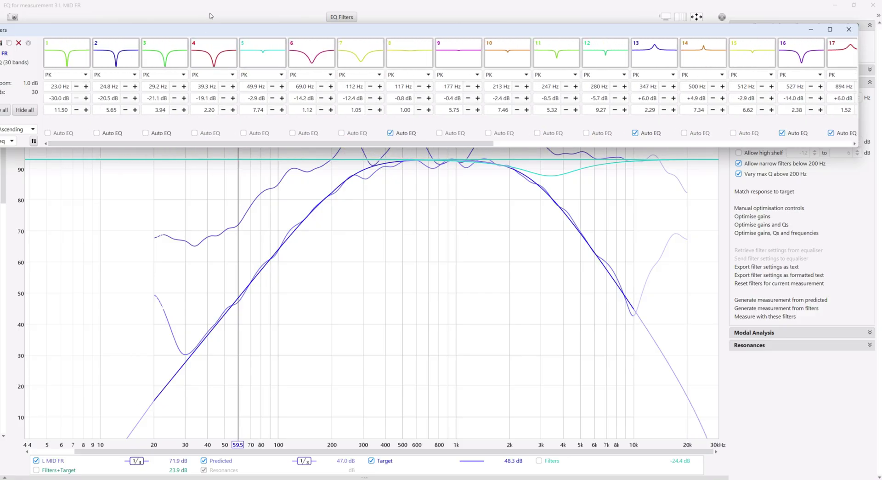
pyautogui.moveTo(197, 30); pyautogui.dragTo(292, 32)
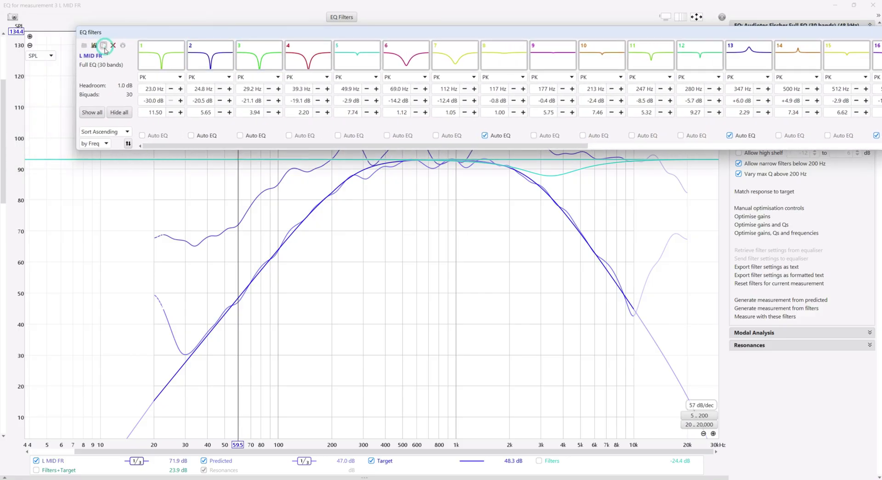
# Import the 30-band REW EQ into DSP PC-Tool 6's Front L Mid channel
pyautogui.hotkey('alt', 'Tab')
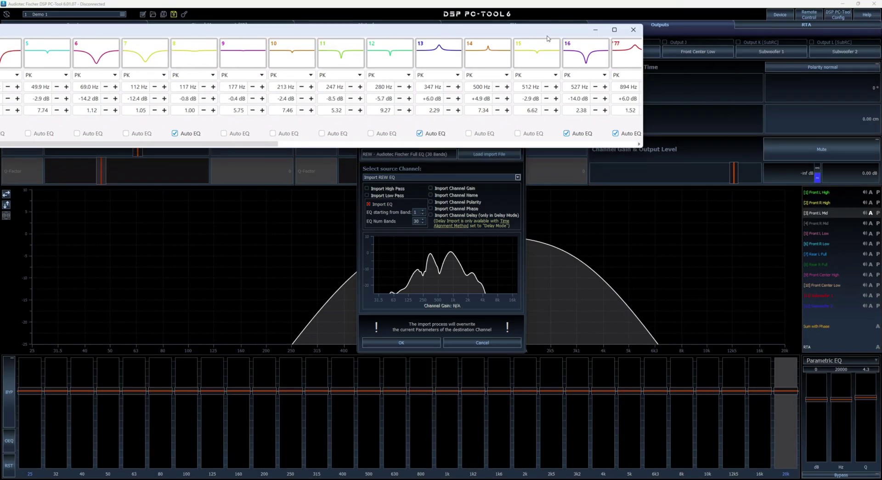
pyautogui.click(435, 298)
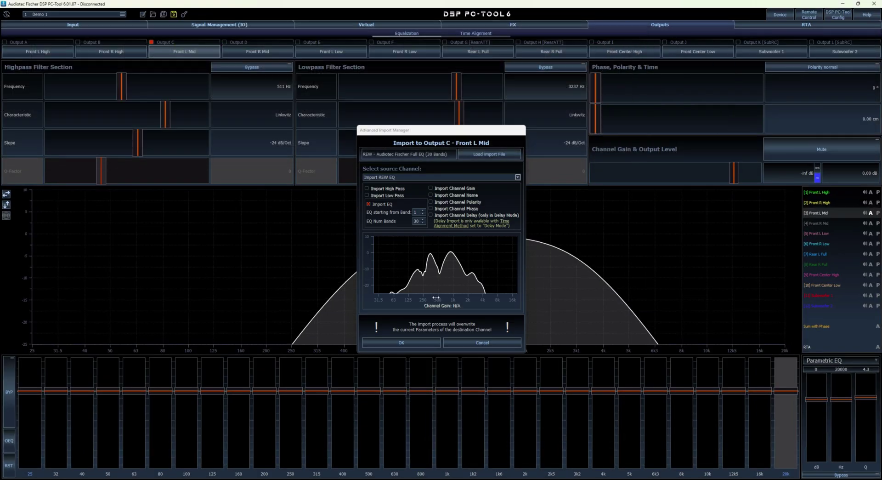
pyautogui.click(419, 343)
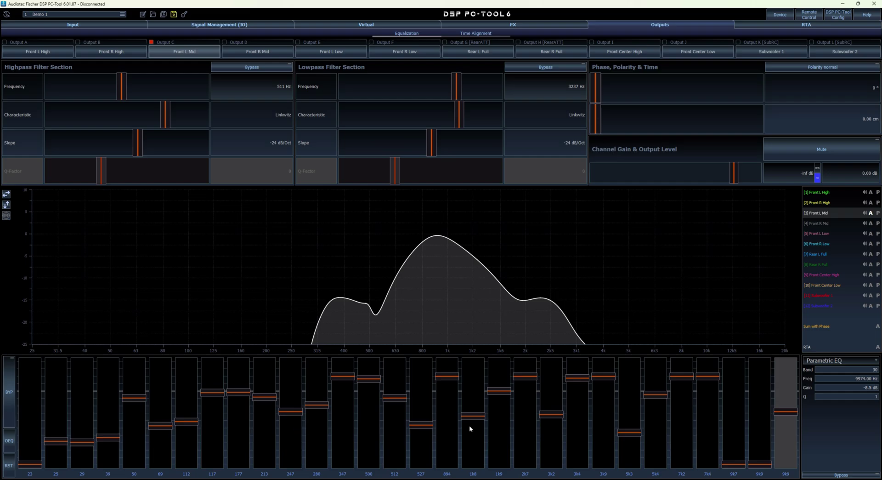